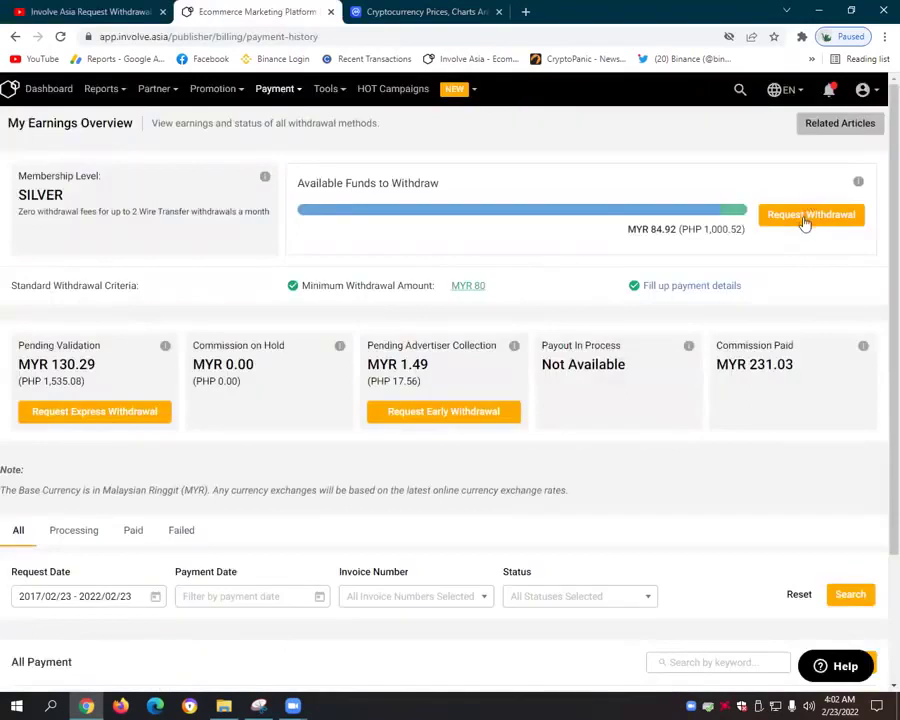
# Step: Start a standard withdrawal request and review its payment method, processing fee, withdrawal amount and net receivable
pyautogui.click(805, 222)
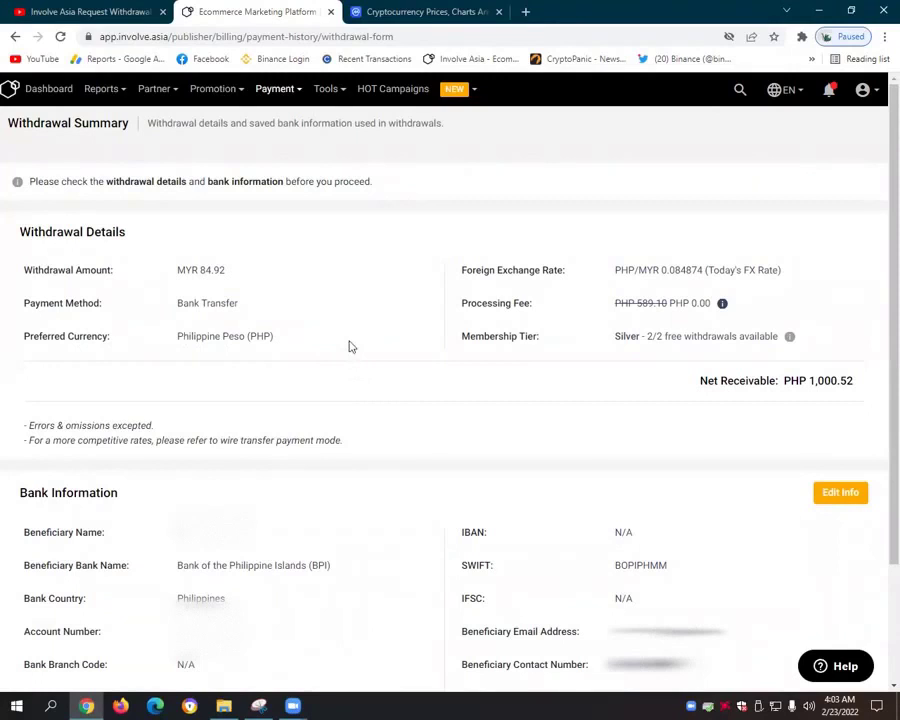
pyautogui.moveTo(178, 302); pyautogui.dragTo(258, 310)
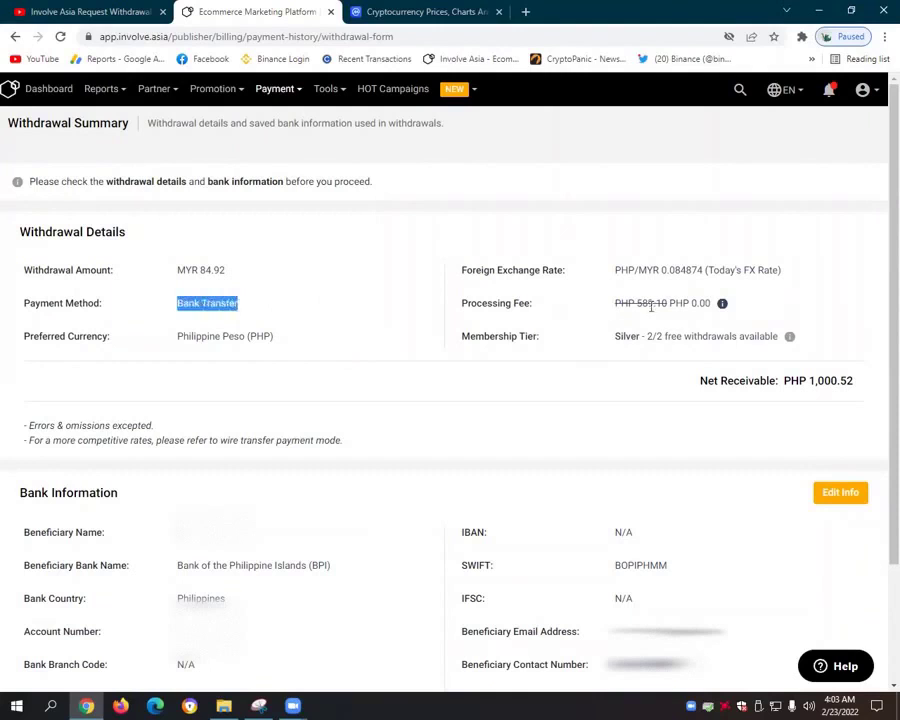
pyautogui.moveTo(724, 311)
pyautogui.moveTo(200, 270); pyautogui.dragTo(257, 276)
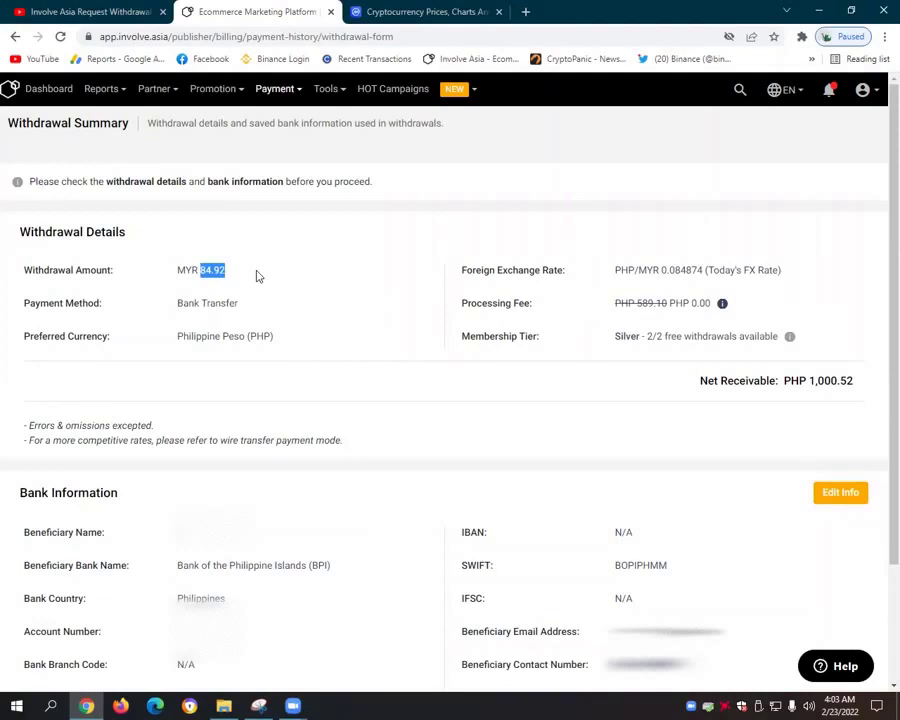
pyautogui.click(450, 305)
pyautogui.doubleClick(792, 385)
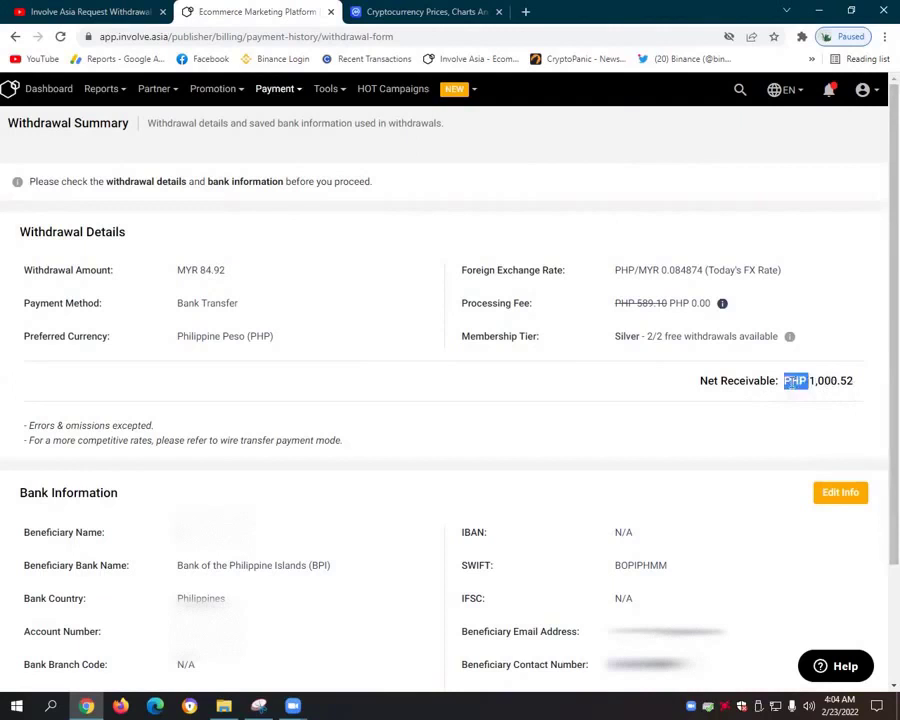
# Step: Check the saved bank information, then submit and confirm the standard withdrawal request
pyautogui.scroll(-3, 808, 454)
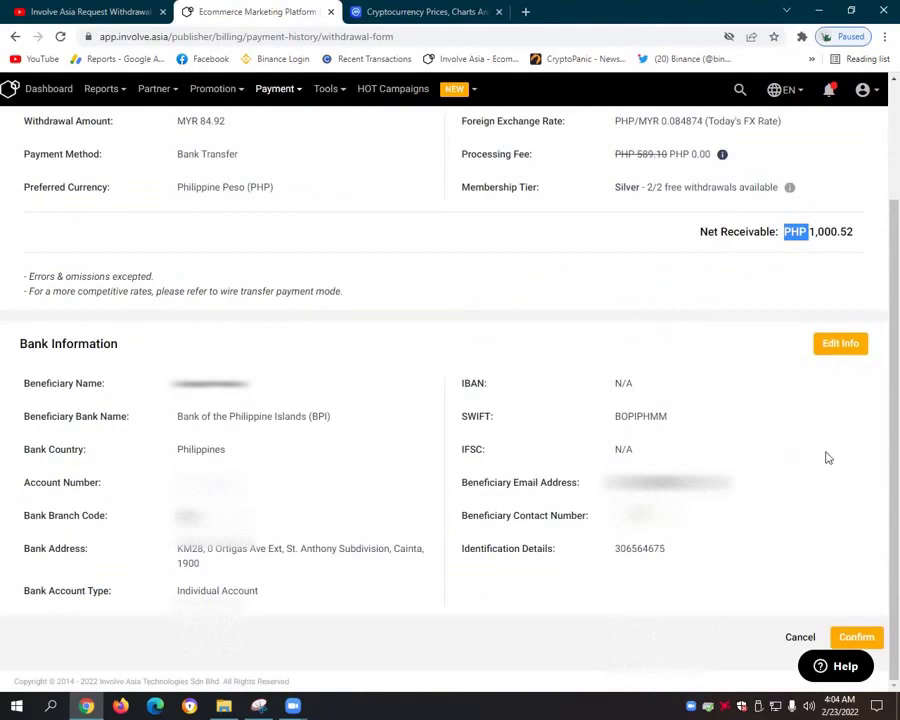
pyautogui.click(862, 641)
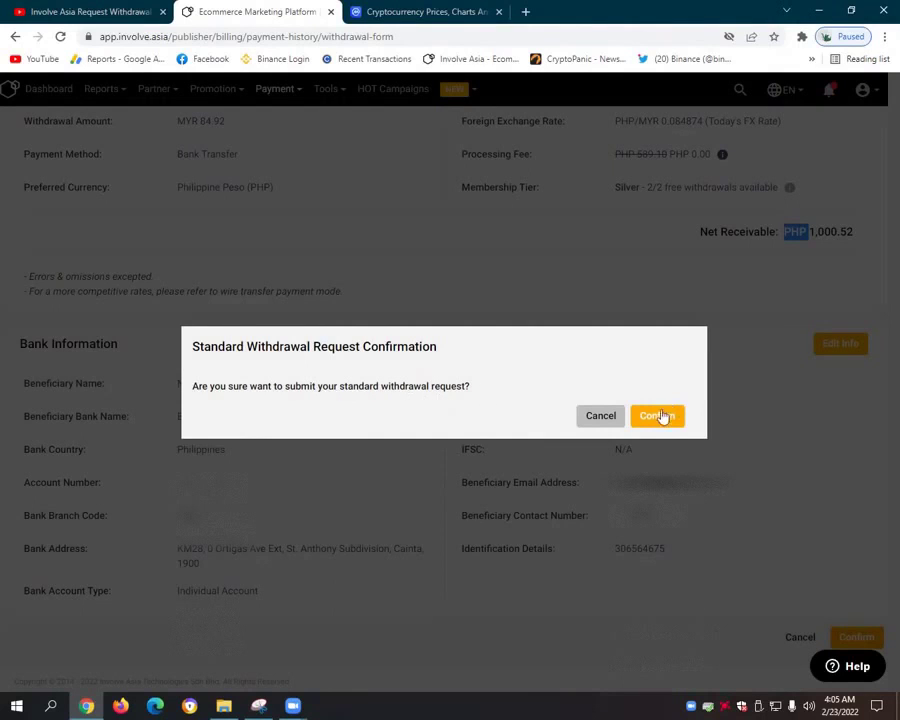
pyautogui.click(659, 416)
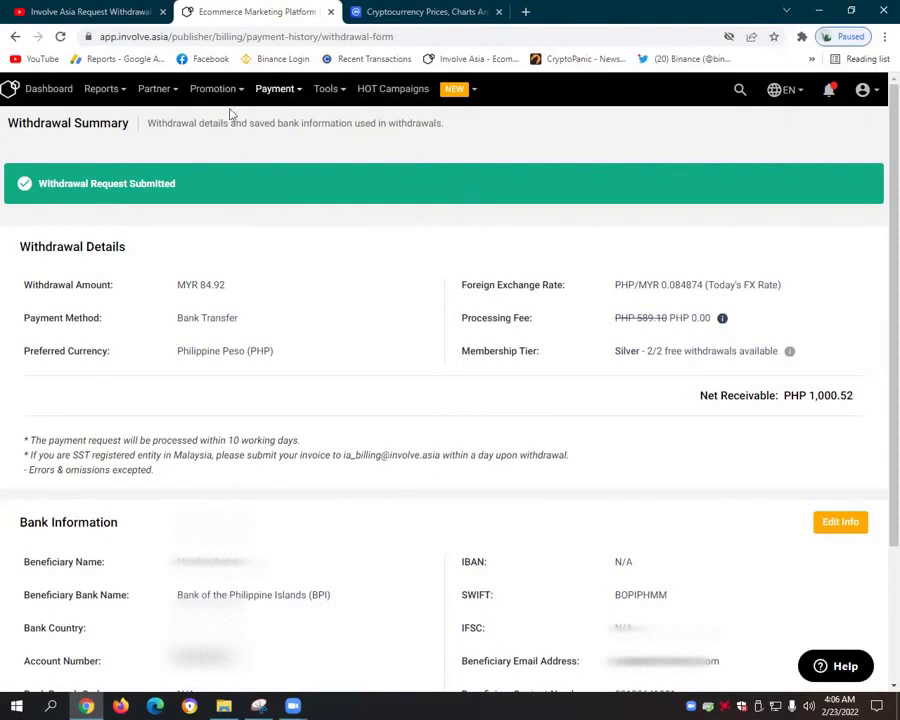
# Step: Return to My Earnings Overview and check the Payout In Process amount
pyautogui.moveTo(270, 92)
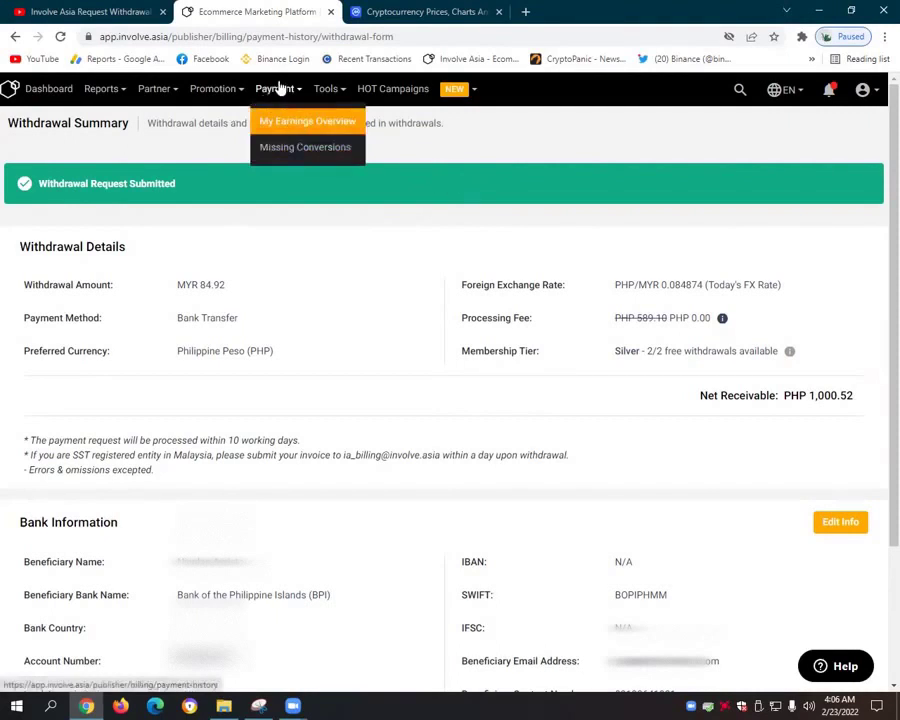
pyautogui.click(308, 121)
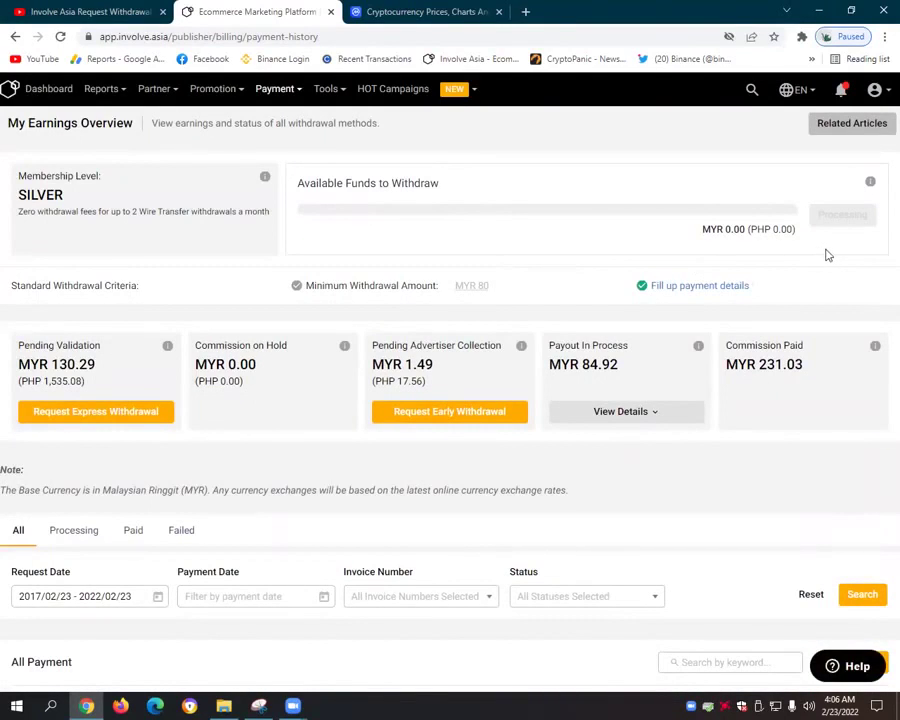
pyautogui.moveTo(384, 139)
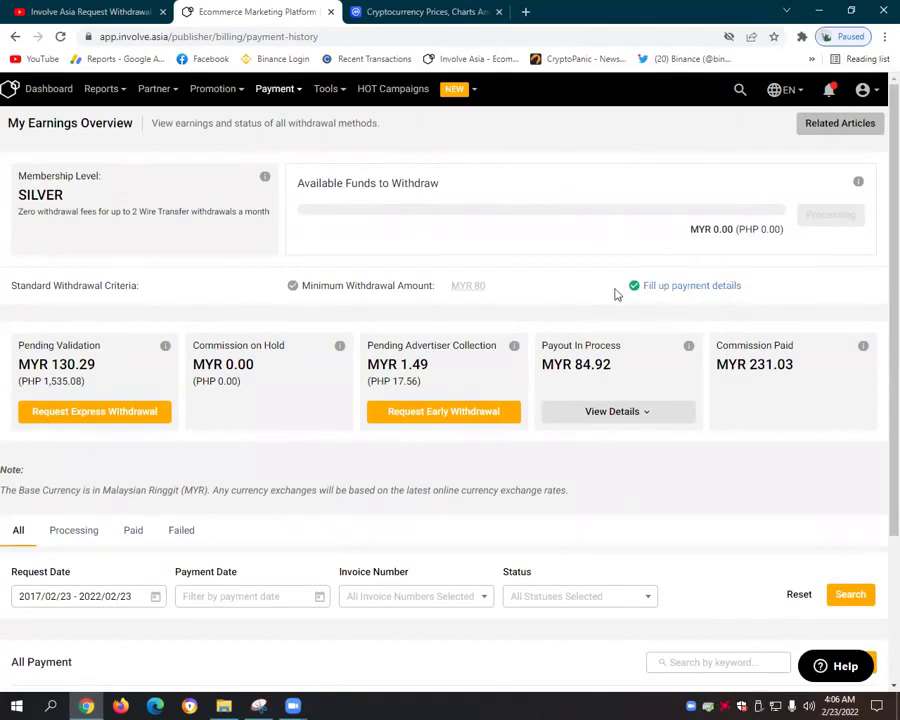
pyautogui.scroll(-1, 615, 300)
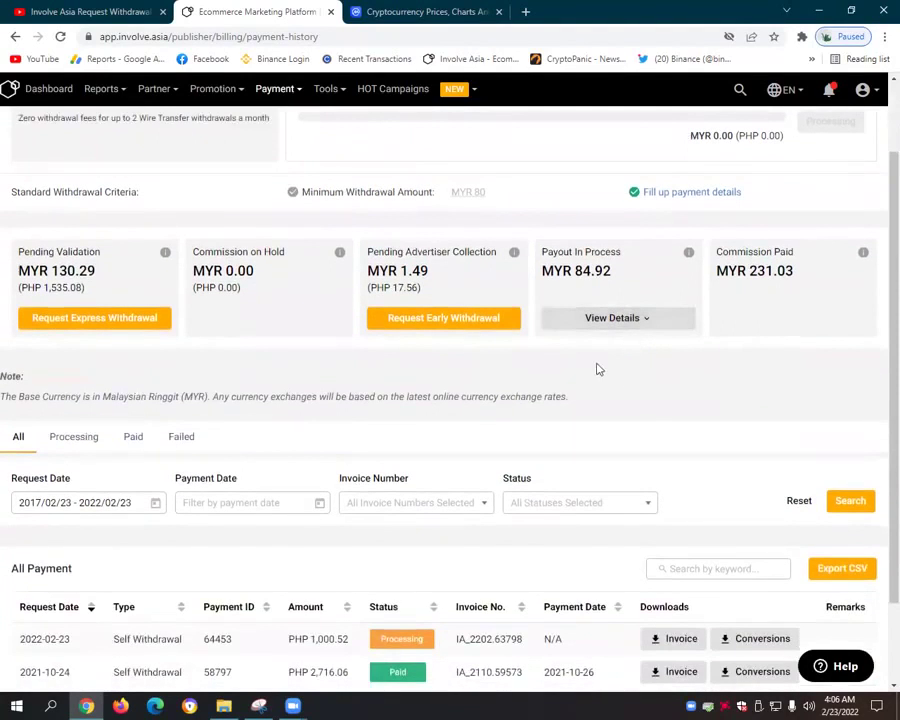
pyautogui.scroll(1, 543, 252)
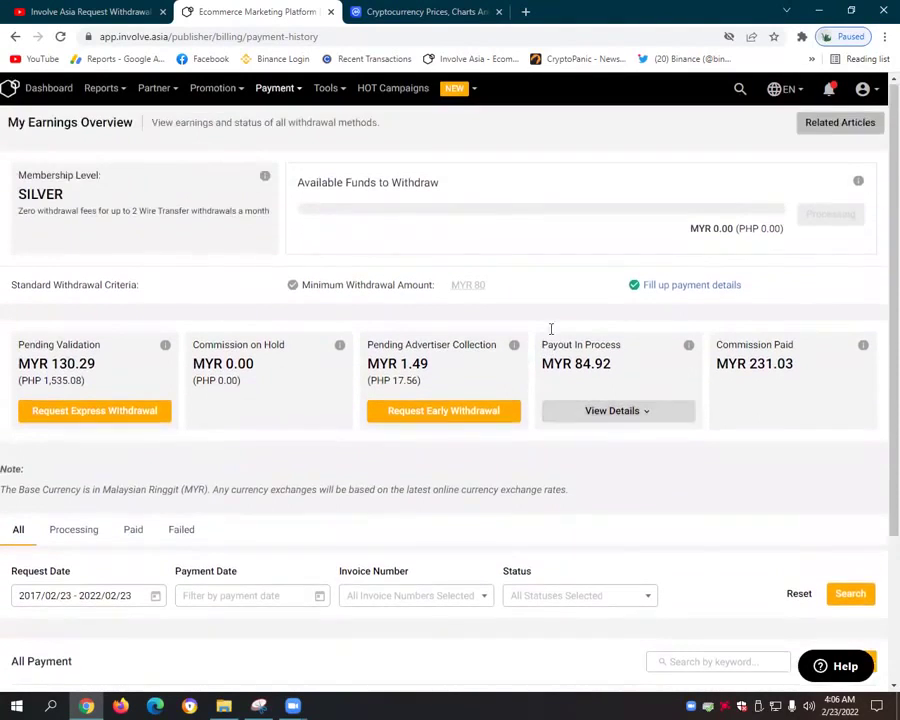
pyautogui.moveTo(543, 345); pyautogui.dragTo(648, 353)
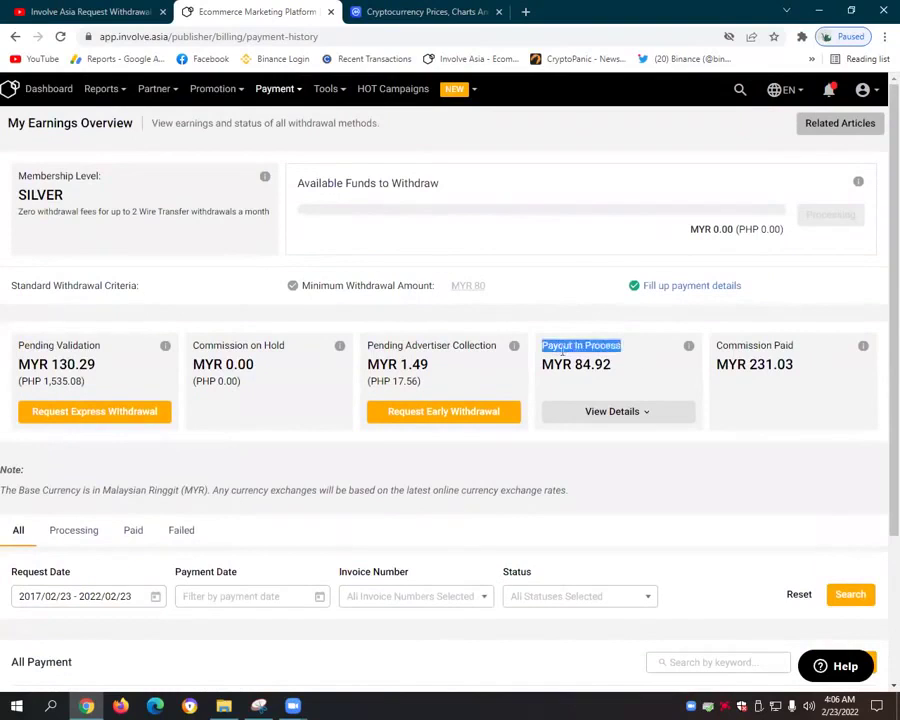
pyautogui.moveTo(544, 364); pyautogui.dragTo(628, 369)
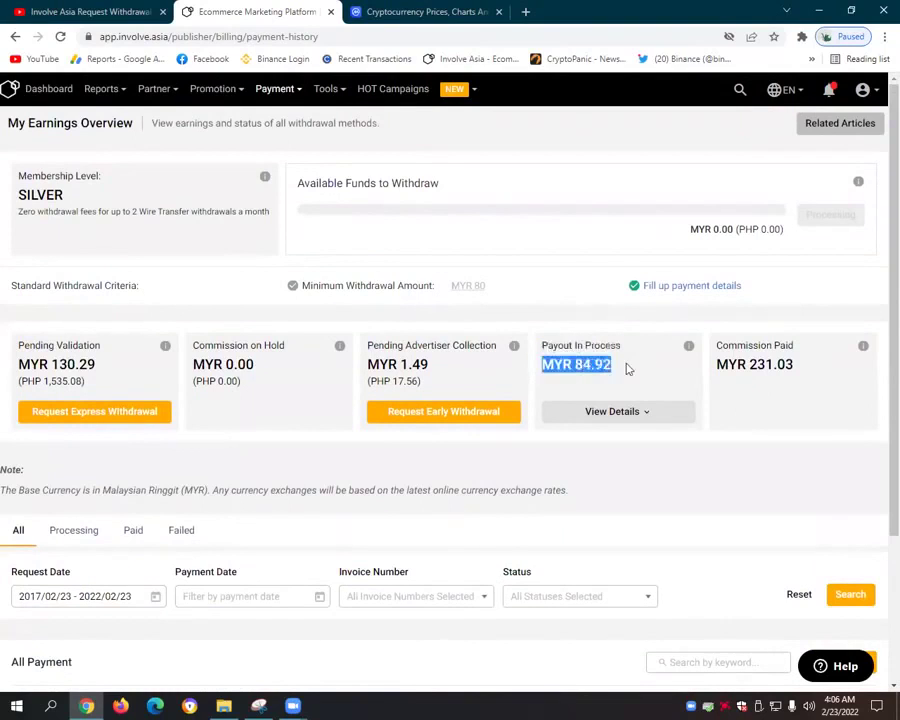
# Step: Expand the Payout In Process details and check the standard withdrawal amounts against the available funds
pyautogui.rightClick(609, 421)
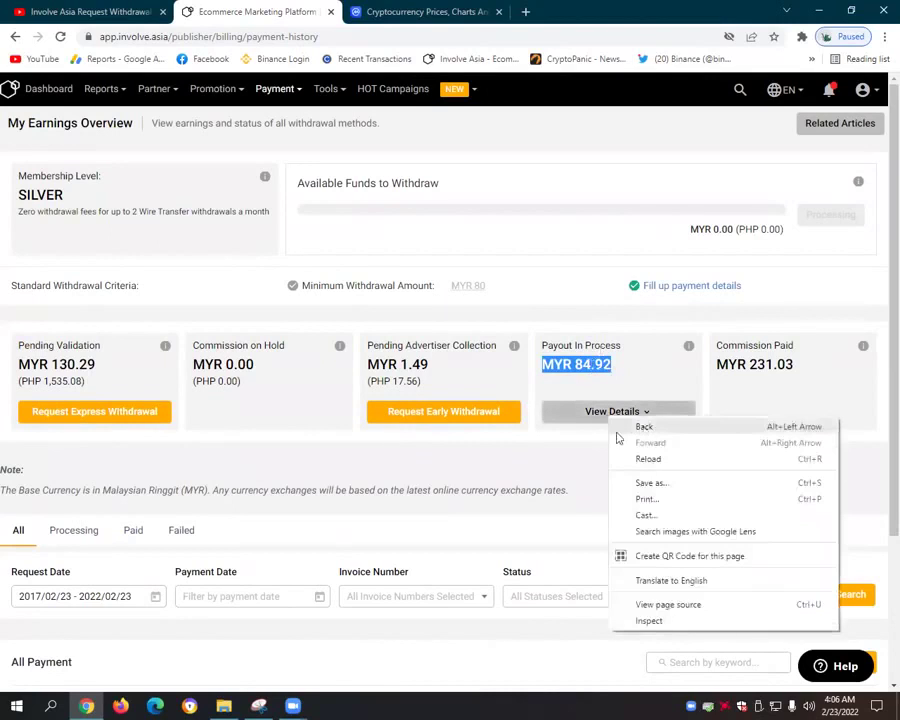
pyautogui.click(593, 430)
pyautogui.click(606, 421)
pyautogui.click(606, 421)
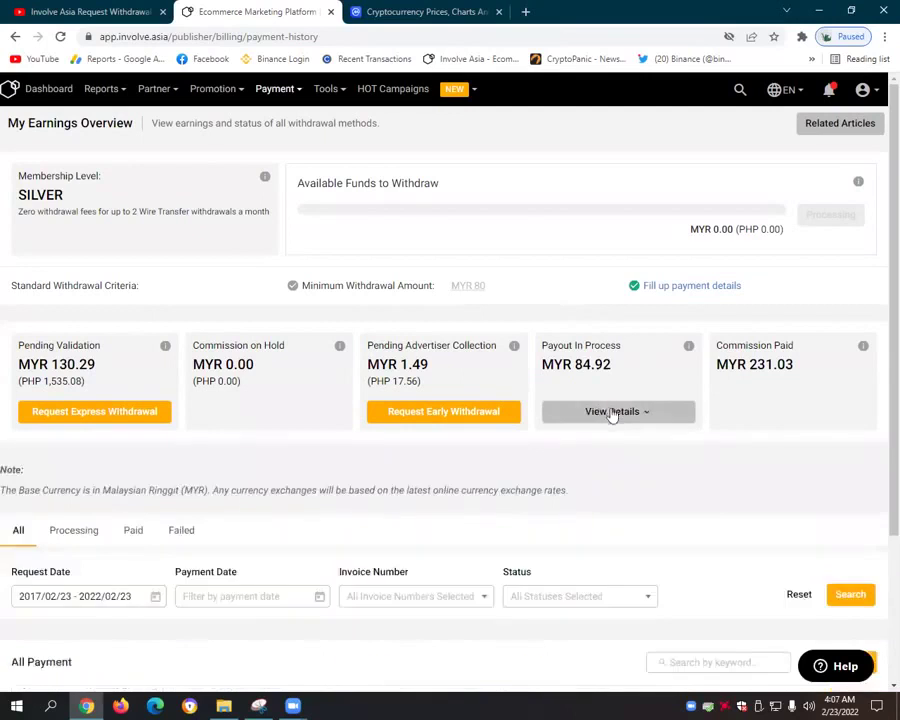
pyautogui.click(608, 412)
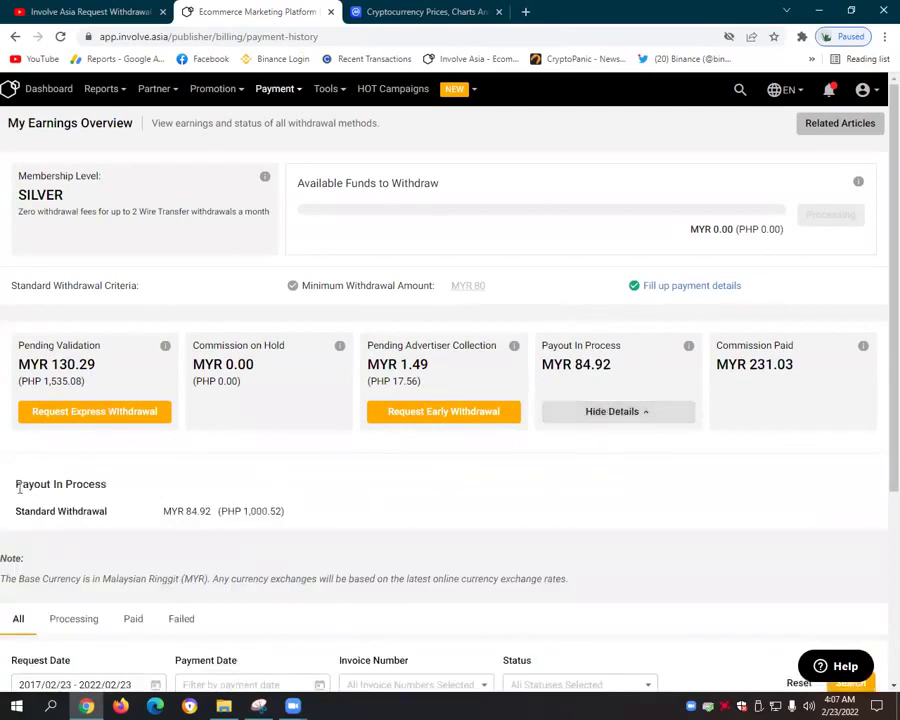
pyautogui.moveTo(14, 484); pyautogui.dragTo(154, 486)
pyautogui.moveTo(20, 511); pyautogui.dragTo(338, 520)
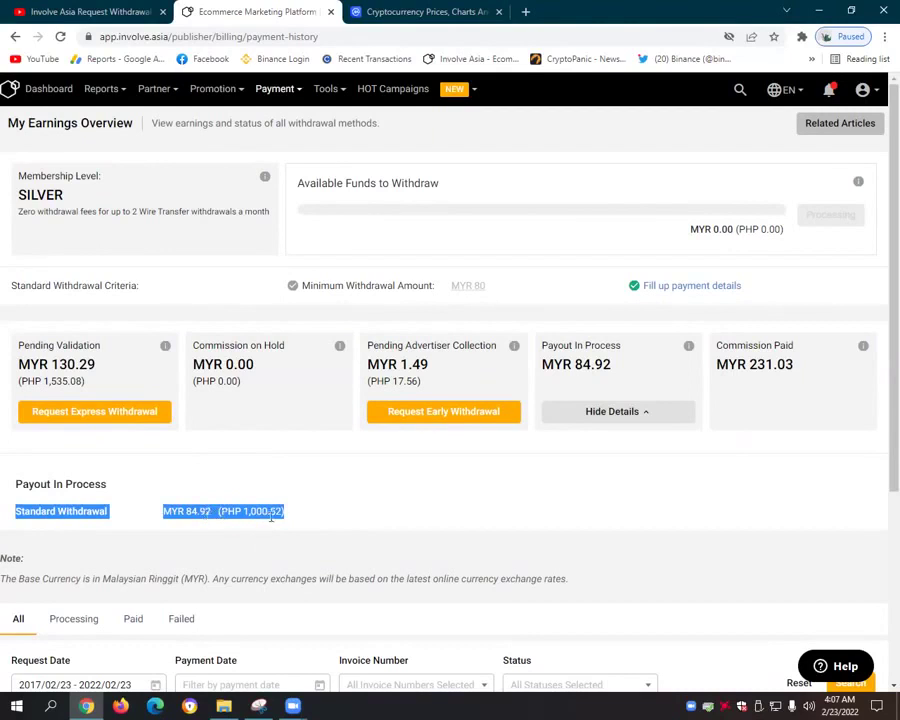
pyautogui.click(322, 521)
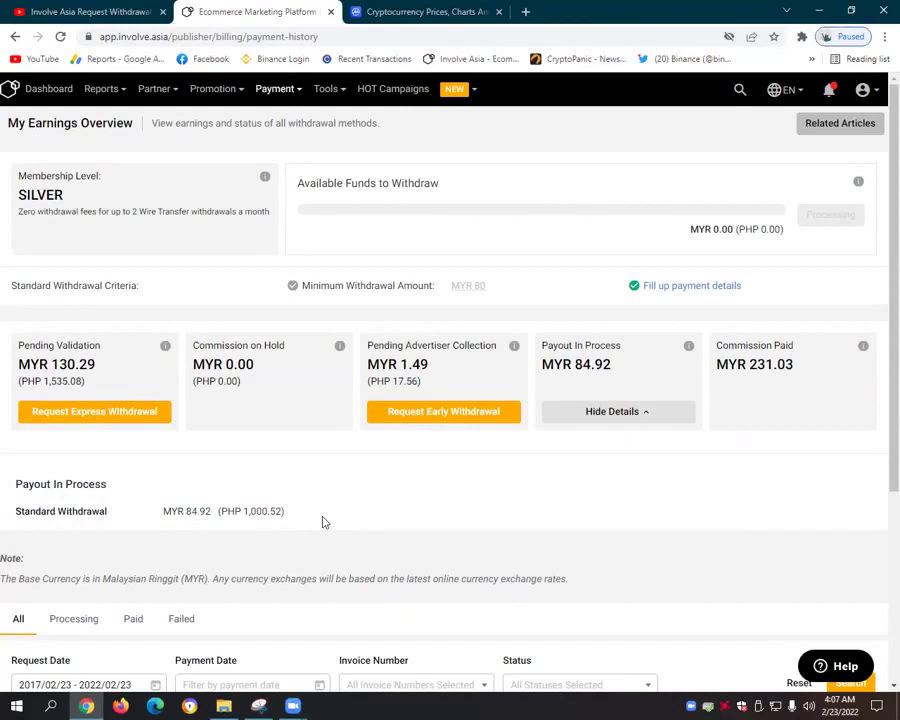
pyautogui.moveTo(329, 520); pyautogui.dragTo(220, 513)
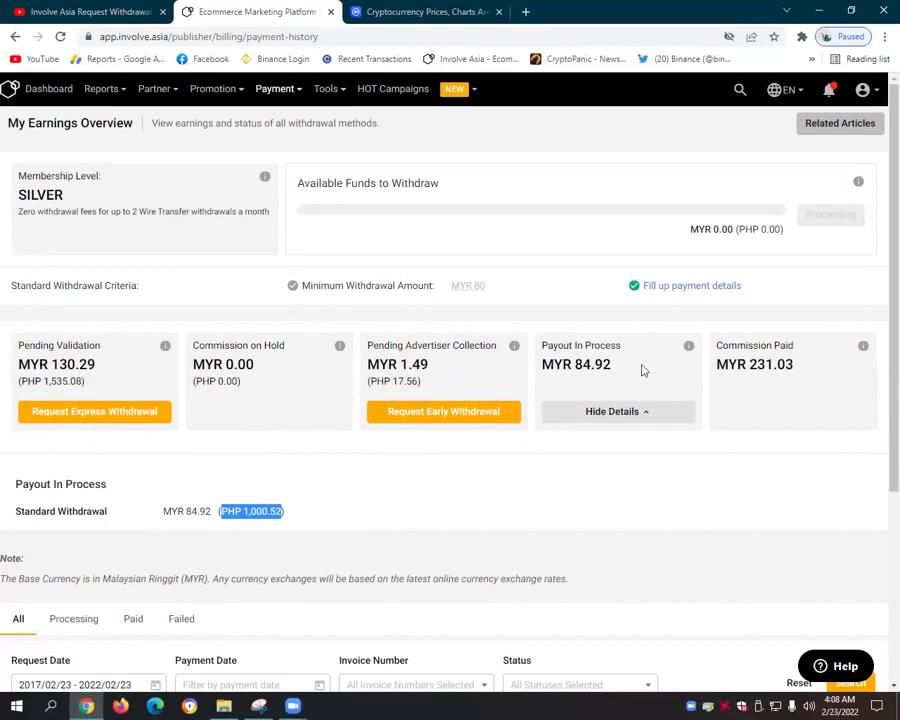
pyautogui.moveTo(297, 183); pyautogui.dragTo(524, 196)
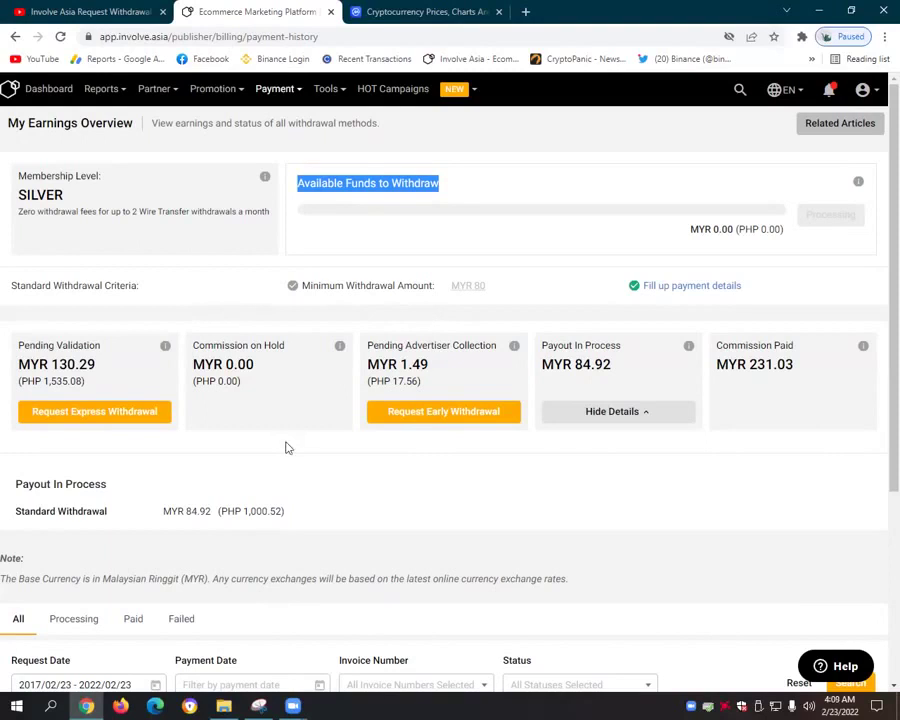
# Step: Examine the All Payment history, comparing the 2021-10-24 withdrawal's request and payment dates and checking the newest request's amount
pyautogui.scroll(-3, 449, 471)
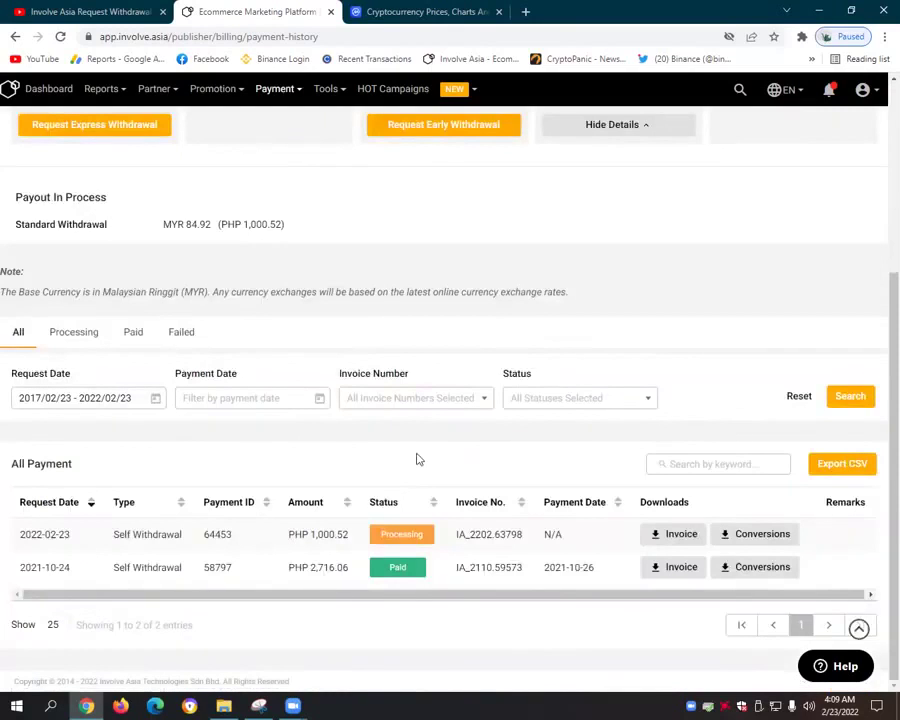
pyautogui.moveTo(12, 470); pyautogui.dragTo(132, 470)
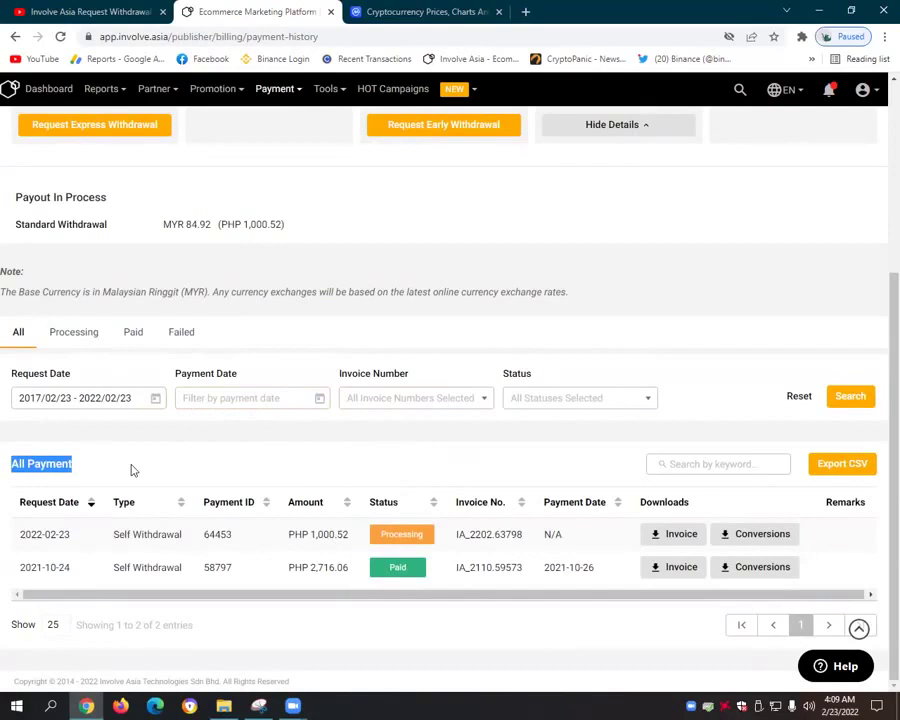
pyautogui.click(124, 466)
pyautogui.moveTo(20, 573); pyautogui.dragTo(282, 580)
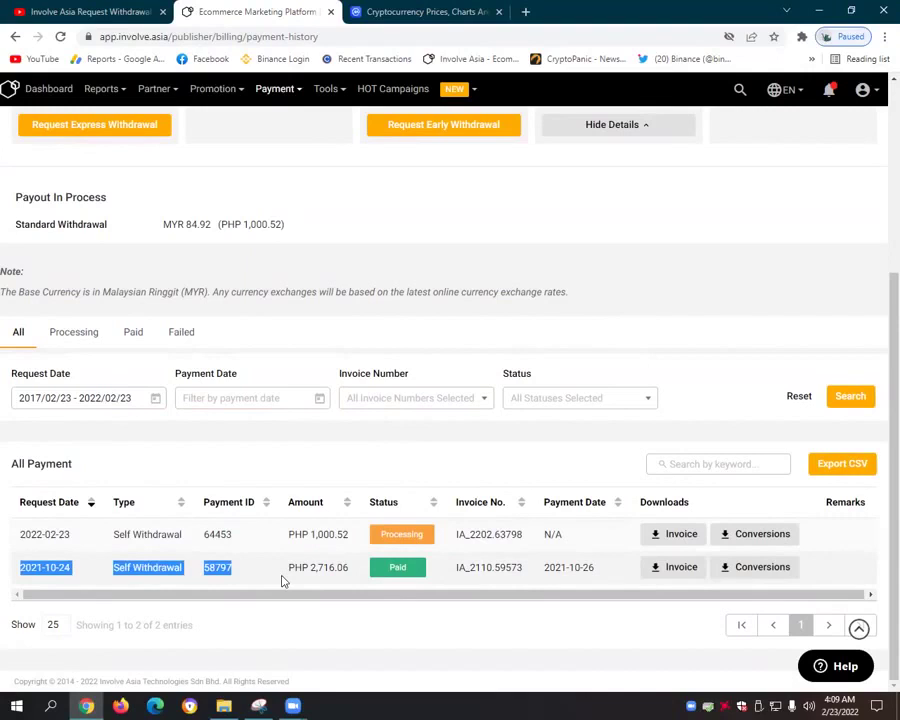
pyautogui.click(62, 568)
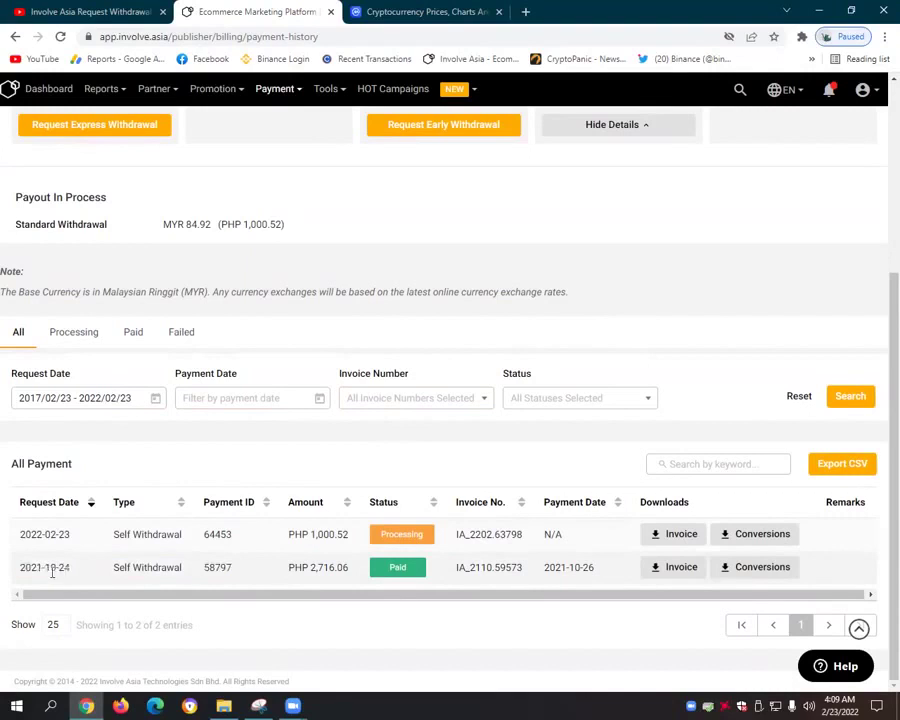
pyautogui.moveTo(47, 569); pyautogui.dragTo(71, 575)
pyautogui.click(564, 570)
pyautogui.tripleClick(564, 570)
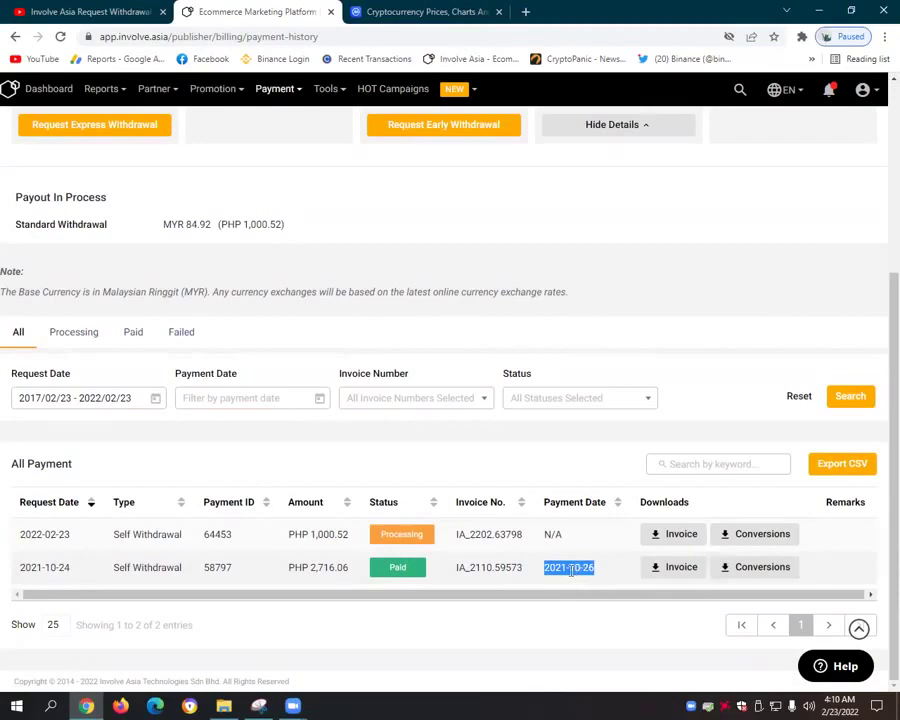
pyautogui.click(599, 575)
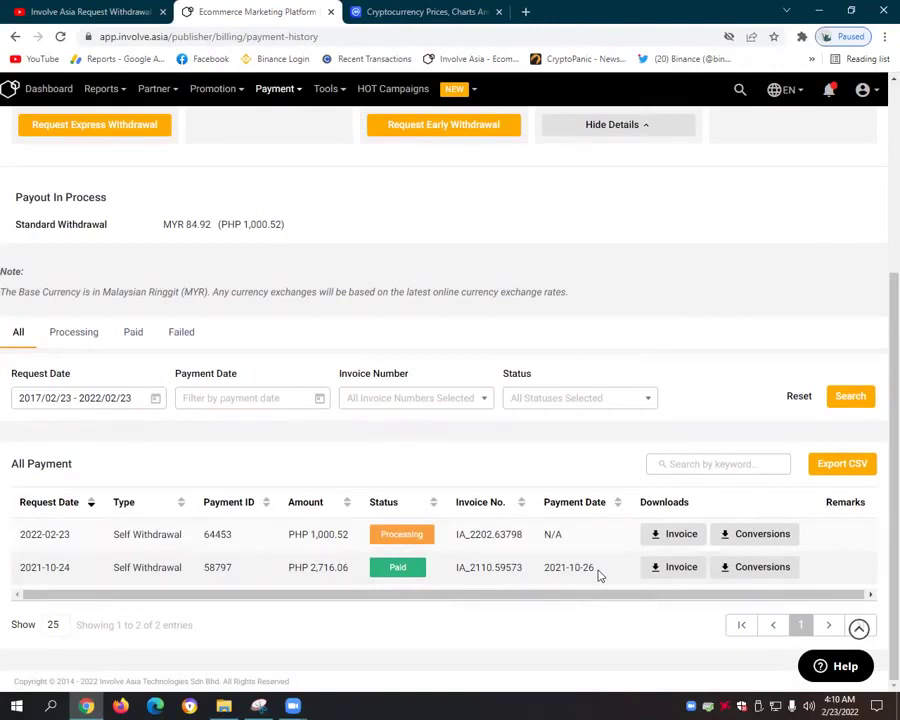
pyautogui.doubleClick(66, 568)
pyautogui.moveTo(587, 568); pyautogui.dragTo(601, 575)
pyautogui.moveTo(288, 535); pyautogui.dragTo(352, 537)
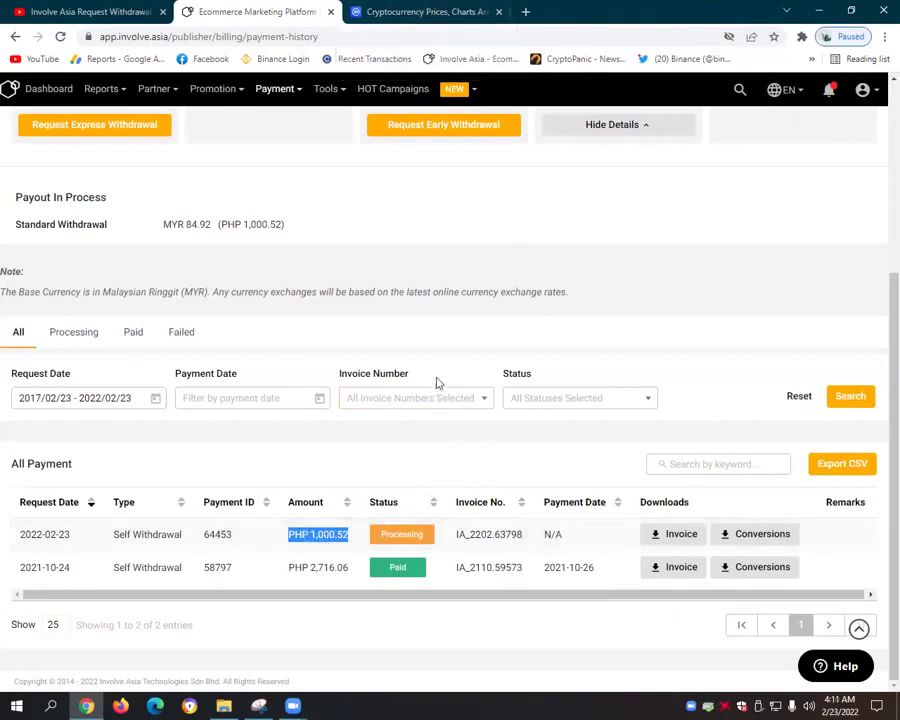
# Step: Switch to CoinMarketCap and look over the cryptocurrency price list and market highlights
pyautogui.click(418, 20)
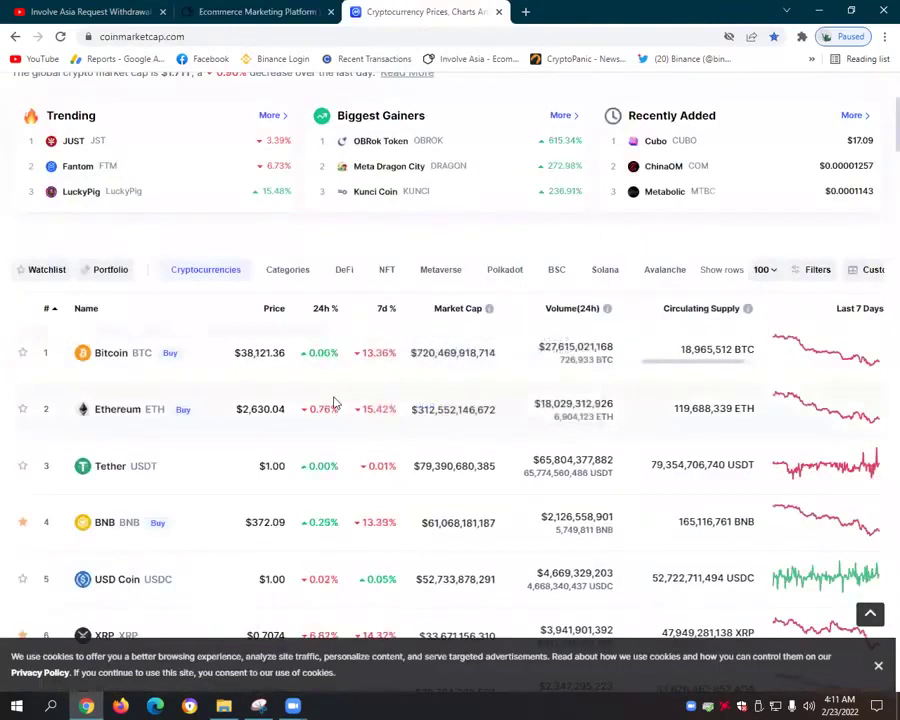
pyautogui.scroll(2, 335, 403)
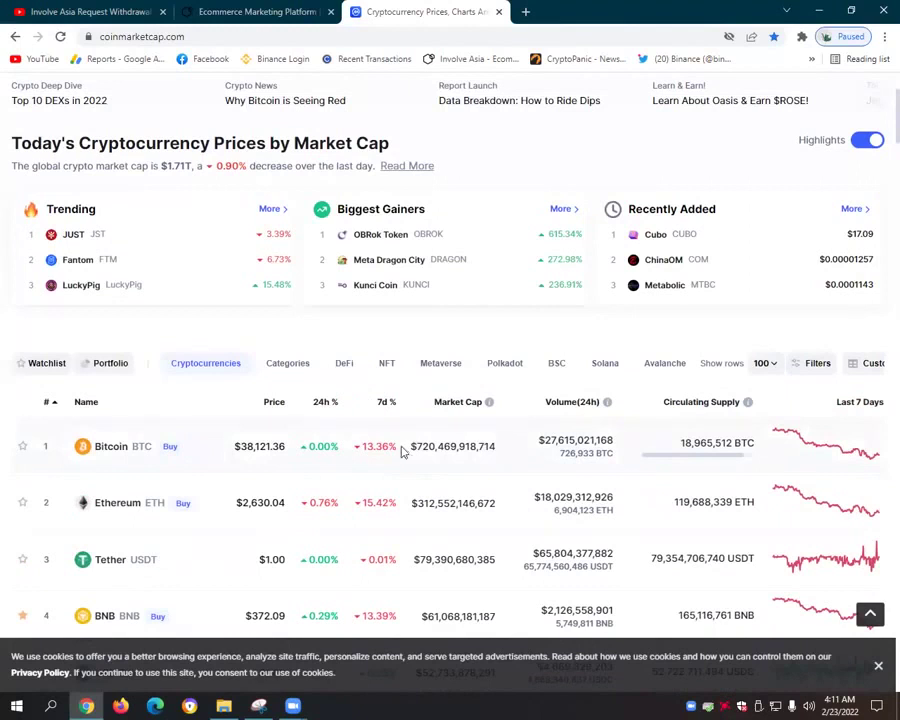
pyautogui.scroll(4, 390, 430)
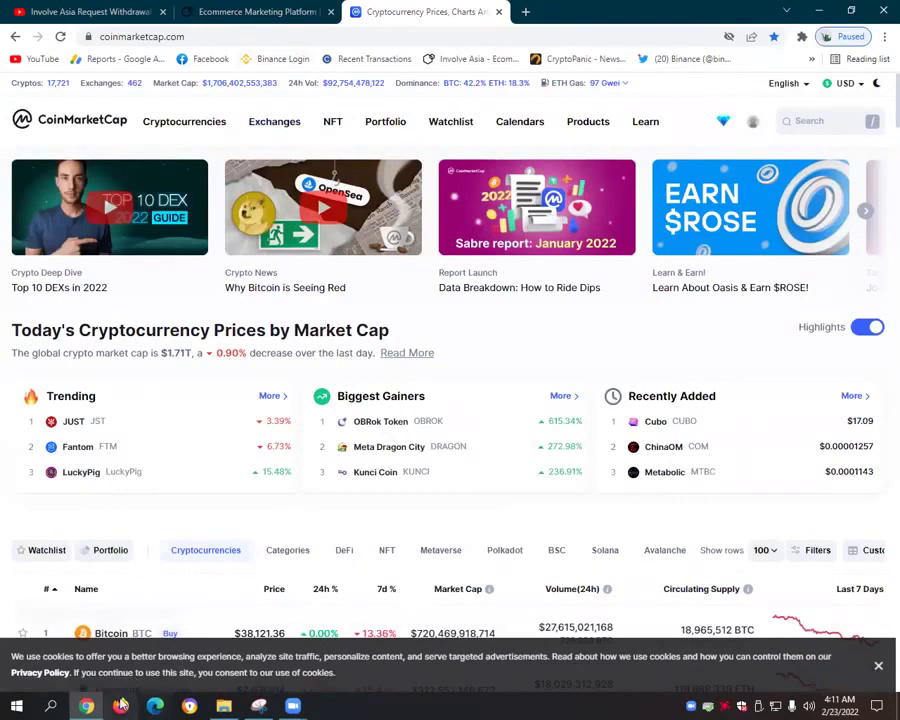
# Step: Switch to the Crowdsourcing Shopee YouTube channel, browse its uploaded videos and read its About page
pyautogui.hotkey('ctrl', 'Tab')
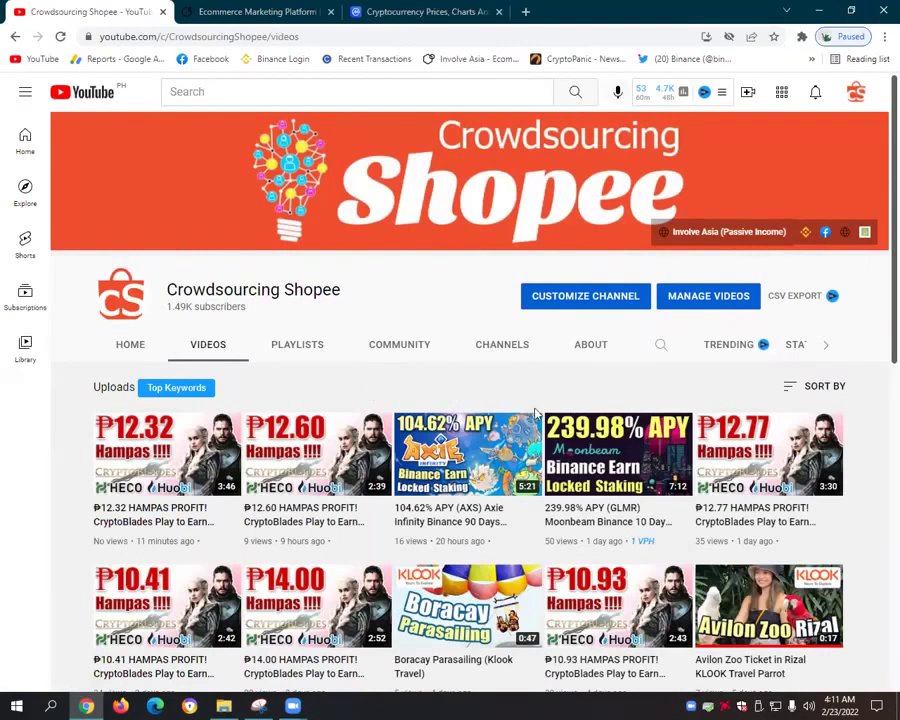
pyautogui.scroll(-1, 530, 410)
pyautogui.scroll(-2, 535, 420)
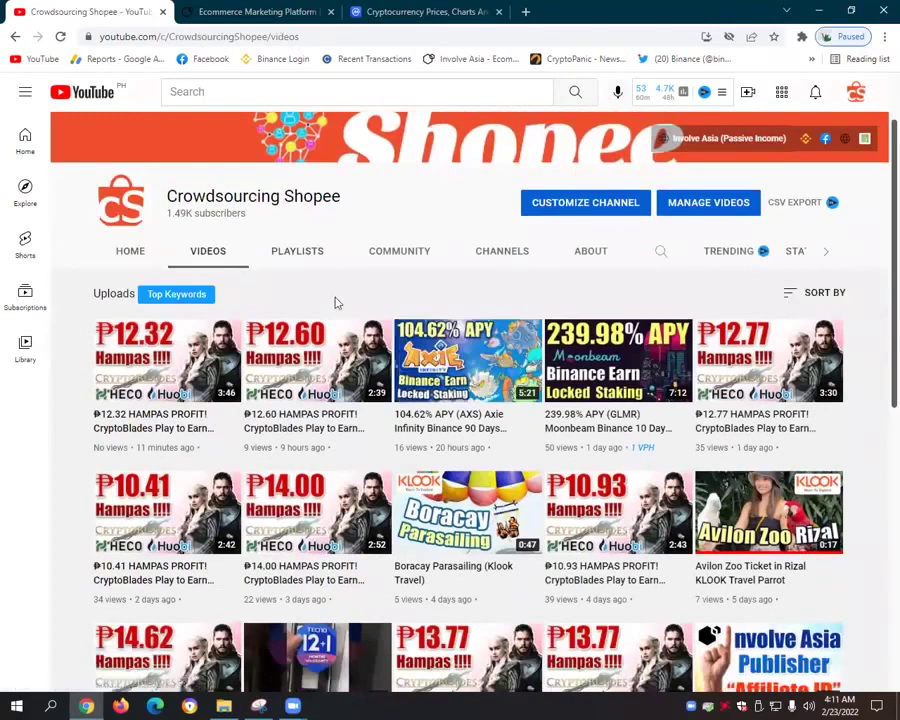
pyautogui.scroll(-1, 482, 412)
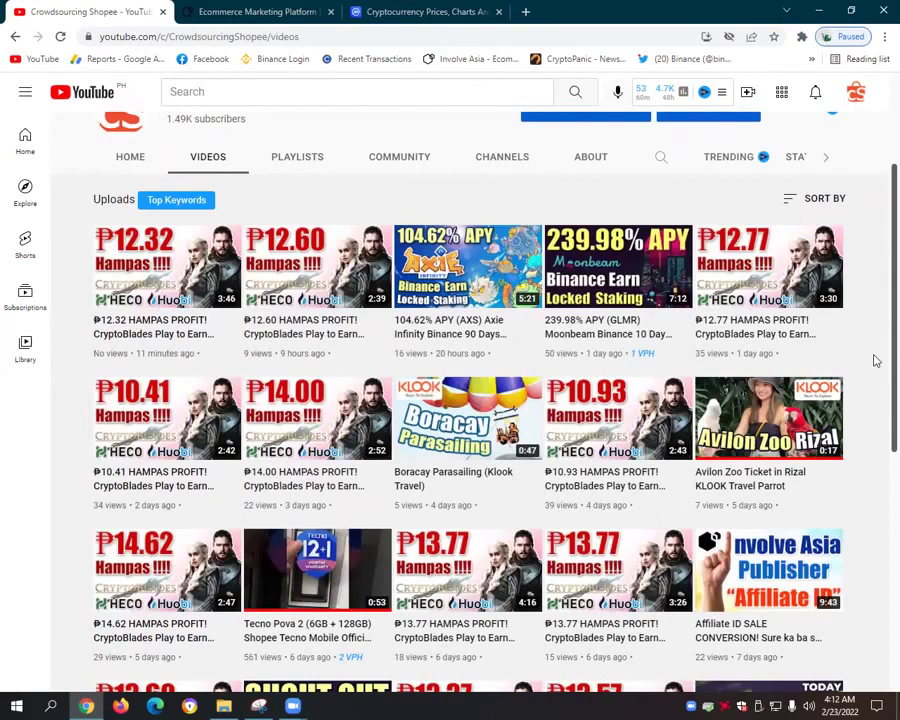
pyautogui.moveTo(643, 387)
pyautogui.scroll(1, 838, 440)
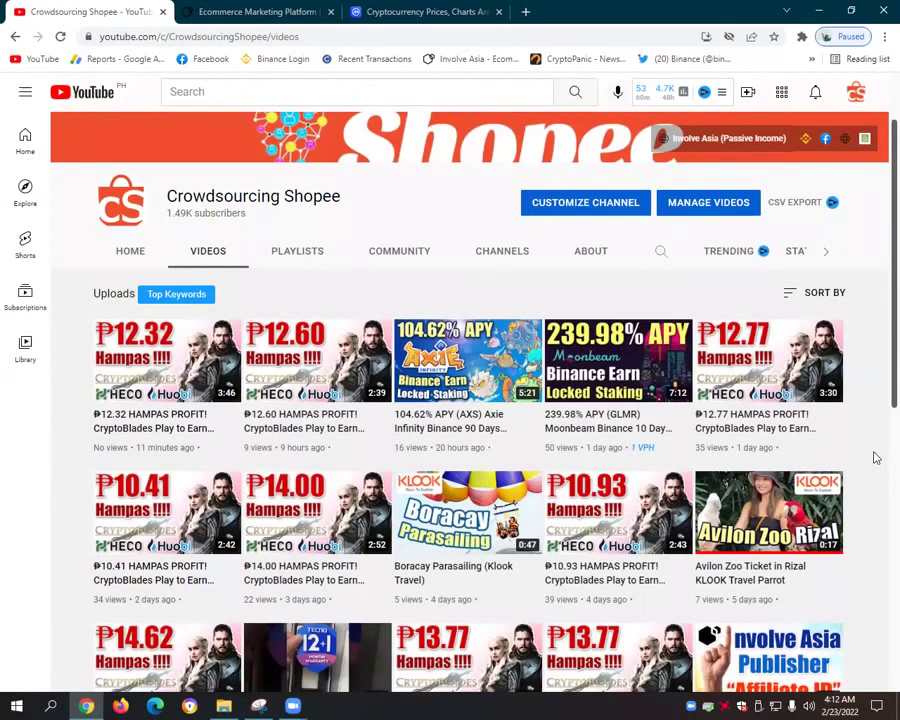
pyautogui.scroll(-3, 743, 430)
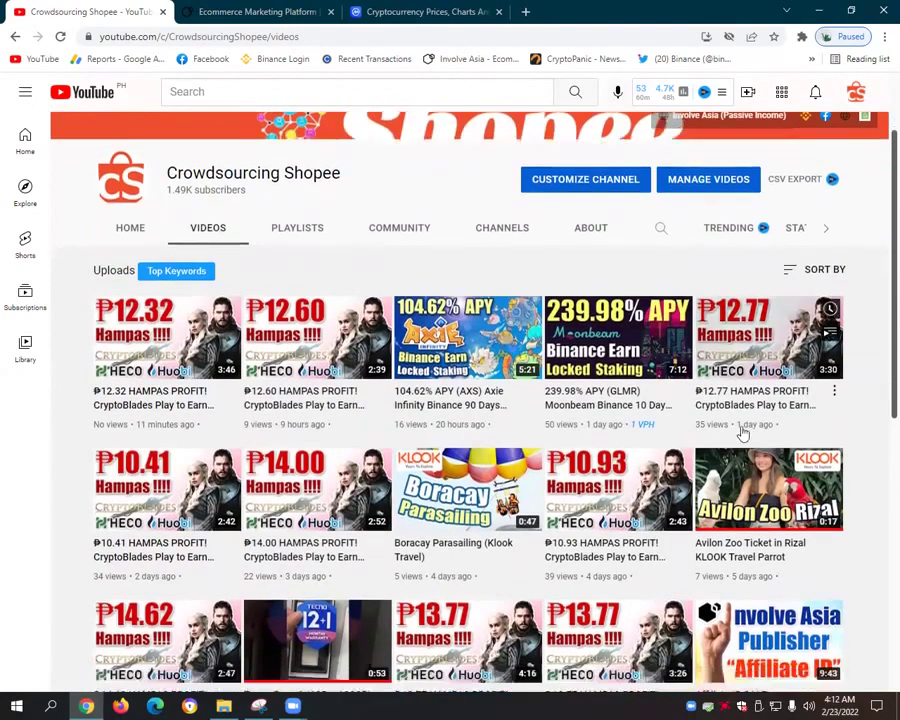
pyautogui.click(590, 128)
pyautogui.scroll(-3, 702, 490)
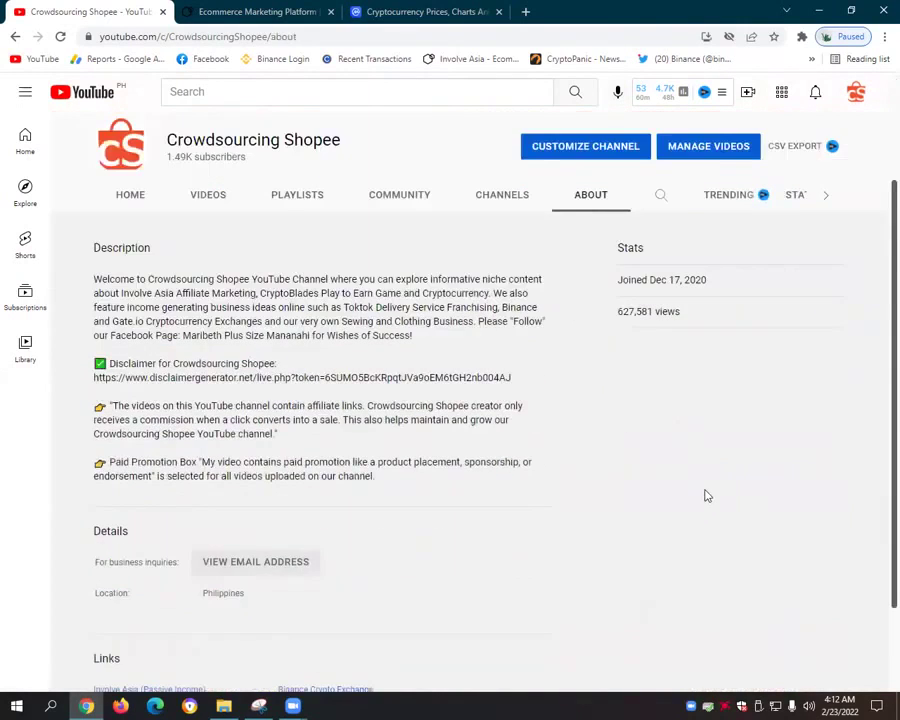